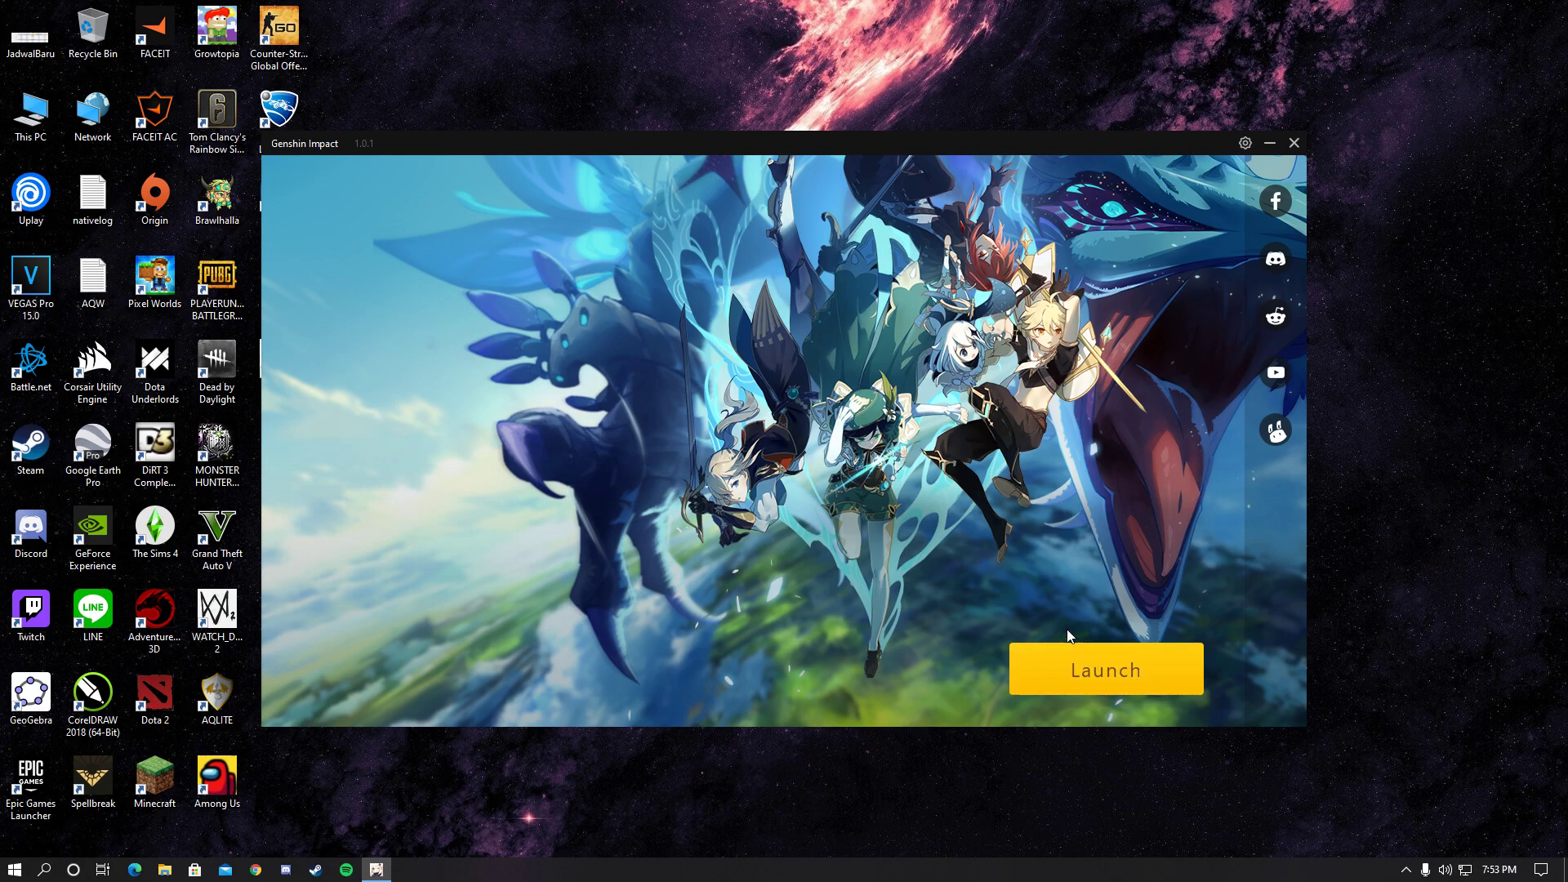
- Drag the Genshin Impact launcher window slightly up and to the right
{"action": "left_click_drag", "start_coordinate": [1110, 148], "coordinate": [1160, 126]}
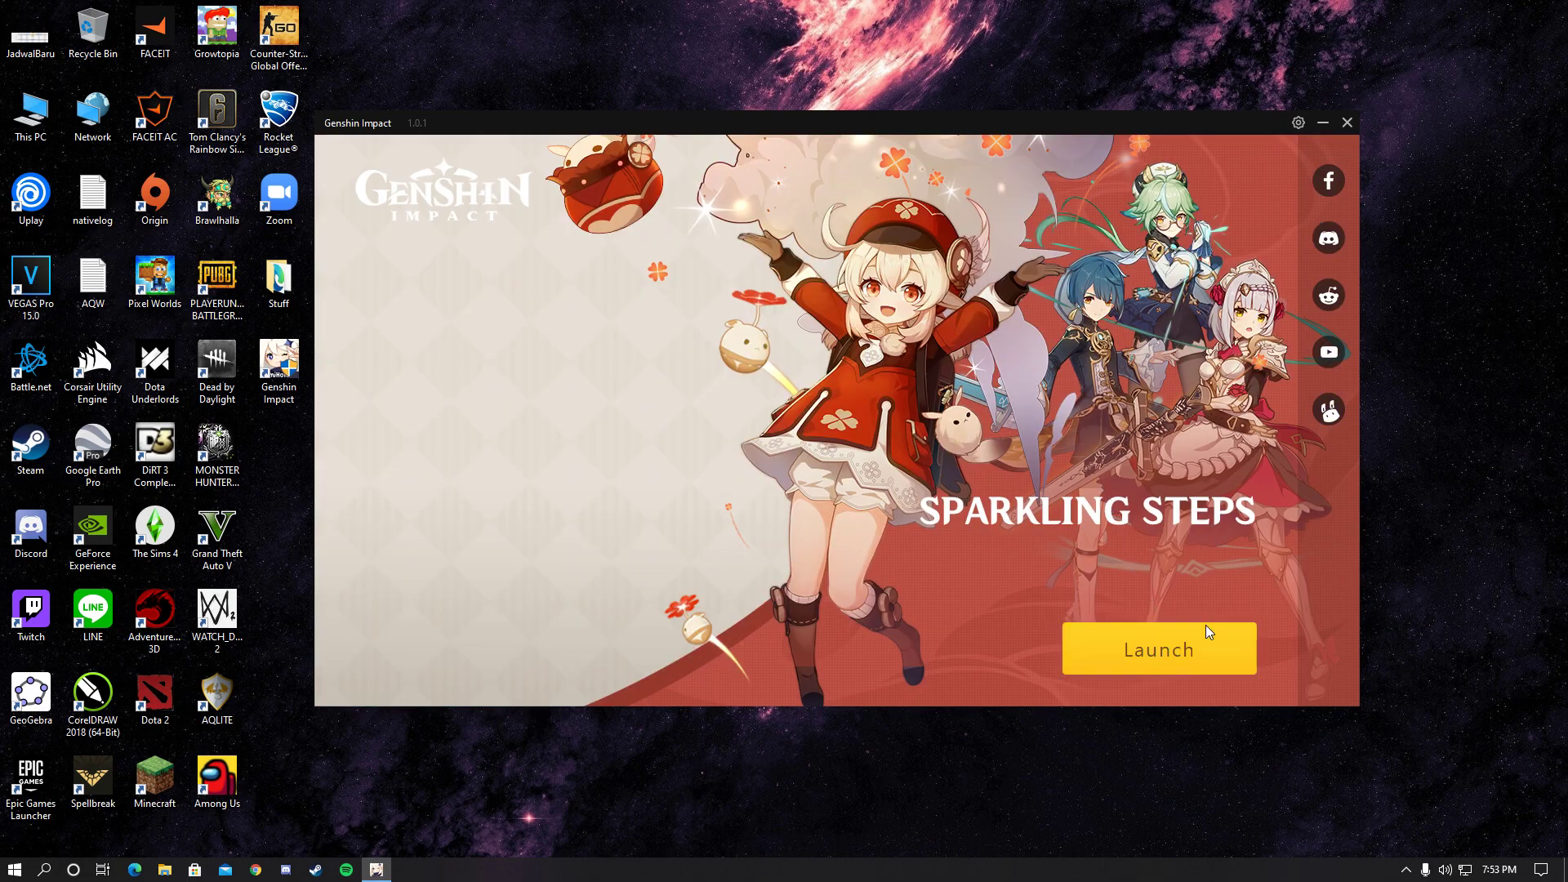
- Search the Start menu for 'apps' to open the Apps & features settings page
{"action": "left_click", "coordinate": [15, 870]}
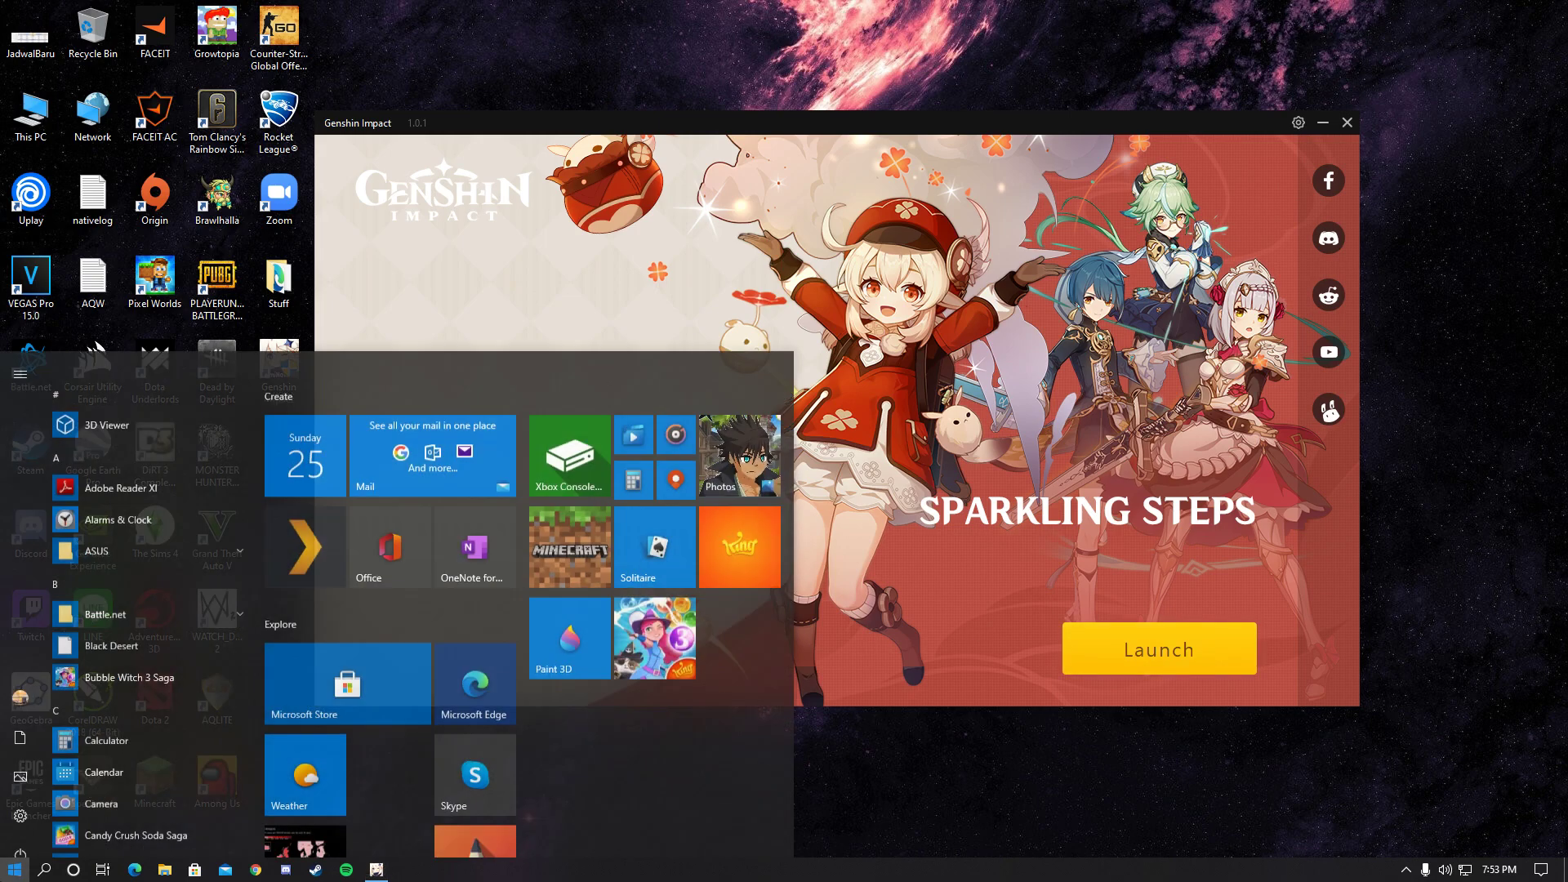
{"action": "left_click", "coordinate": [46, 870]}
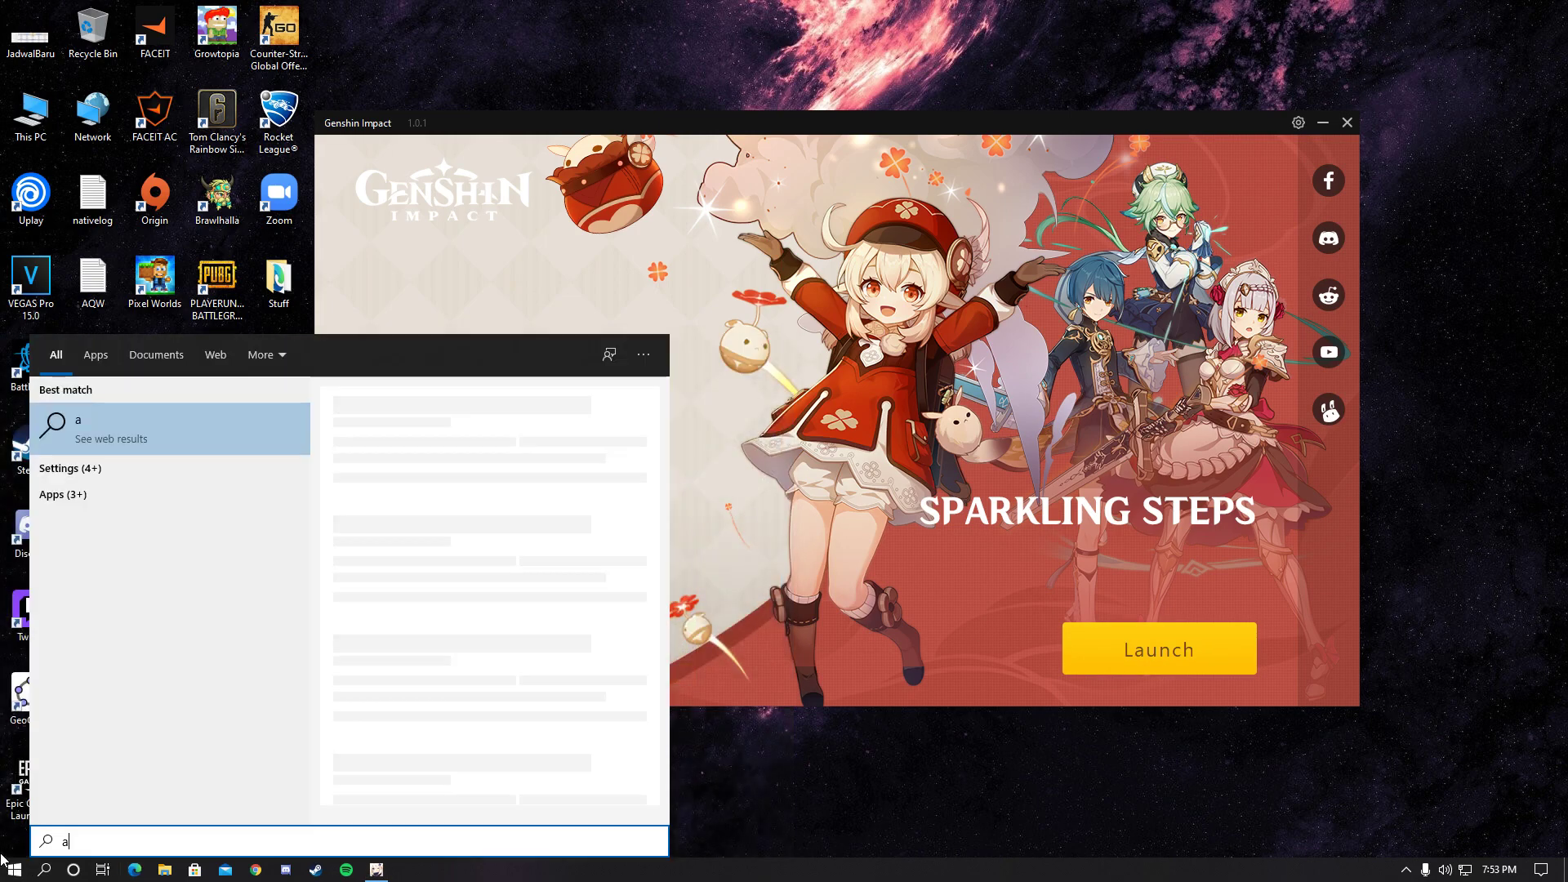
{"action": "type", "text": "apps"}
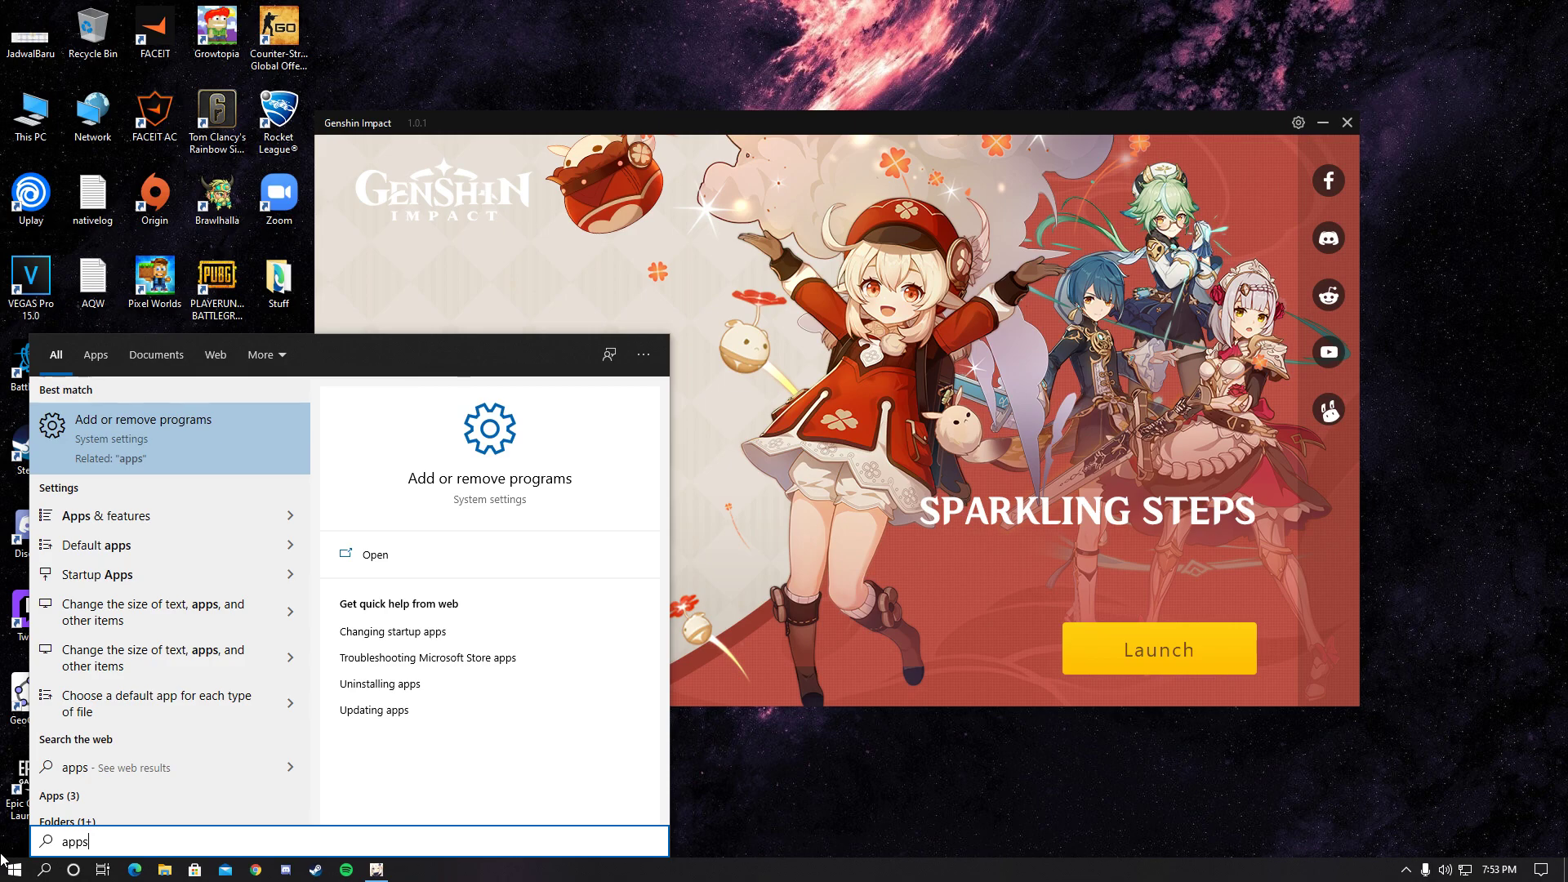
{"action": "key", "text": "Return"}
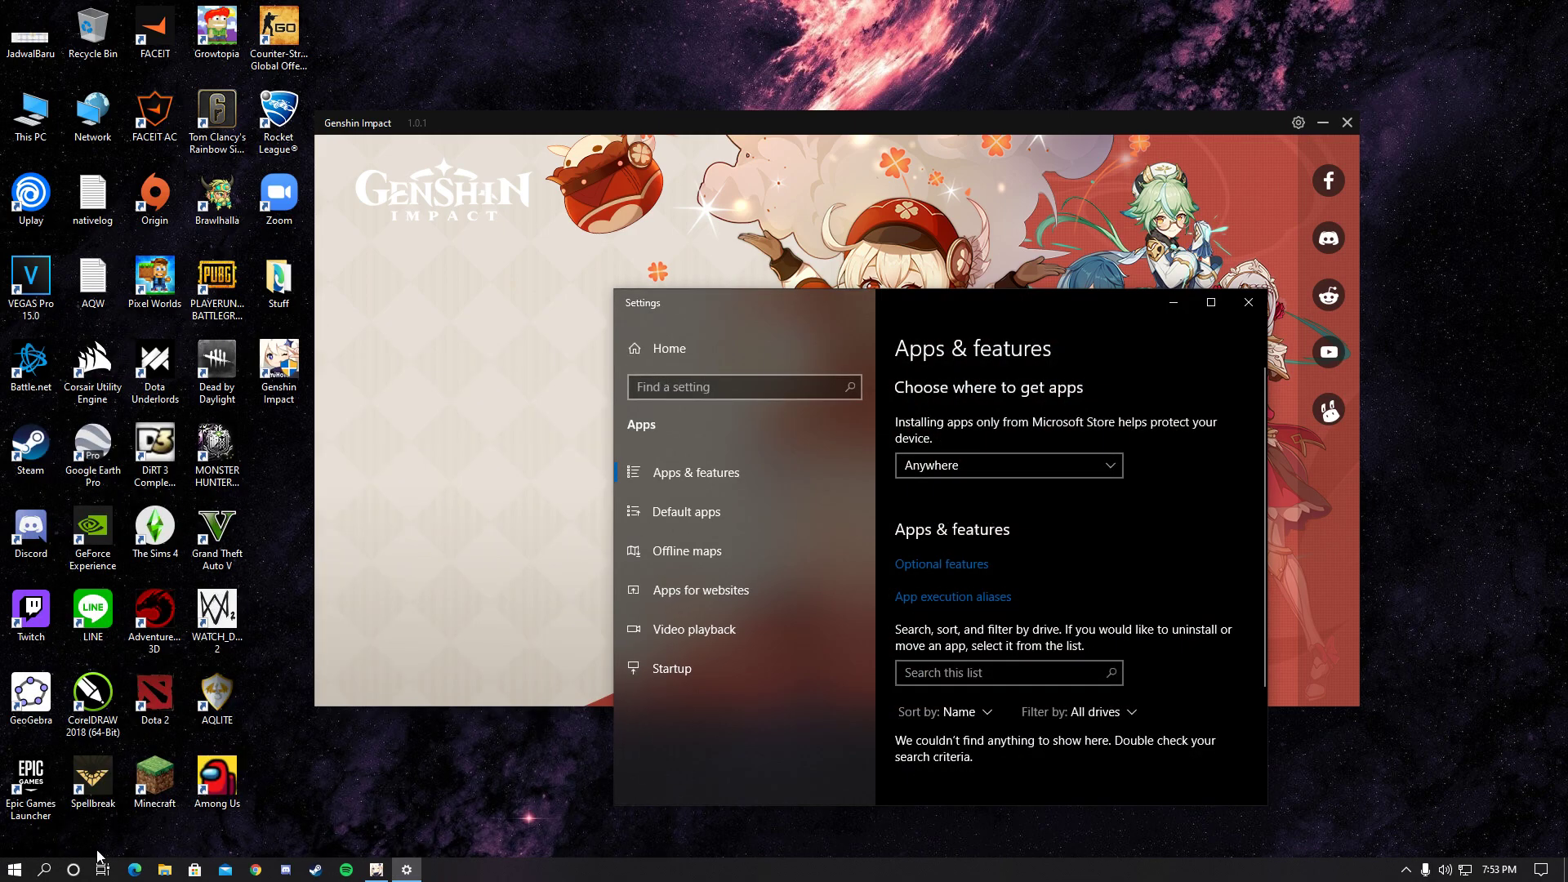
- Maximize Settings and expand the Microsoft Visual C++ 2015-2019 Redistributable (x86) entry
{"action": "double_click", "coordinate": [1063, 296]}
{"action": "scroll", "coordinate": [472, 604], "scroll_direction": "down", "scroll_amount": 3}
{"action": "scroll", "coordinate": [472, 604], "scroll_direction": "down", "scroll_amount": 5}
{"action": "scroll", "coordinate": [413, 592], "scroll_direction": "down", "scroll_amount": 3}
{"action": "scroll", "coordinate": [413, 592], "scroll_direction": "down", "scroll_amount": 5}
{"action": "scroll", "coordinate": [607, 545], "scroll_direction": "down", "scroll_amount": 5}
{"action": "scroll", "coordinate": [608, 546], "scroll_direction": "down", "scroll_amount": 5}
{"action": "scroll", "coordinate": [514, 564], "scroll_direction": "down", "scroll_amount": 4}
{"action": "scroll", "coordinate": [471, 567], "scroll_direction": "up", "scroll_amount": 3}
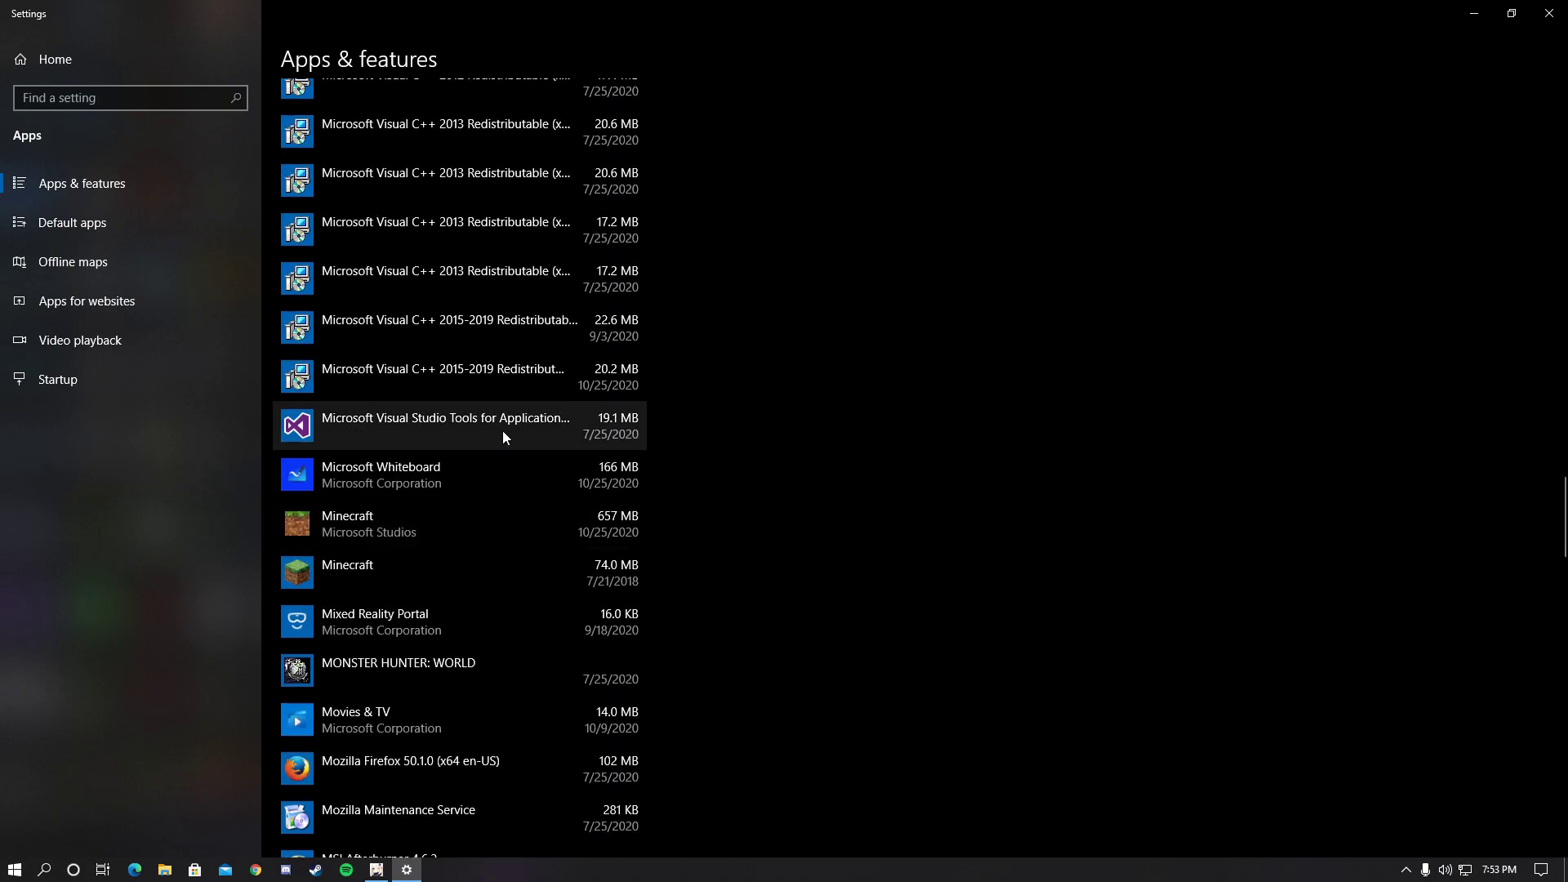
{"action": "left_click", "coordinate": [518, 373]}
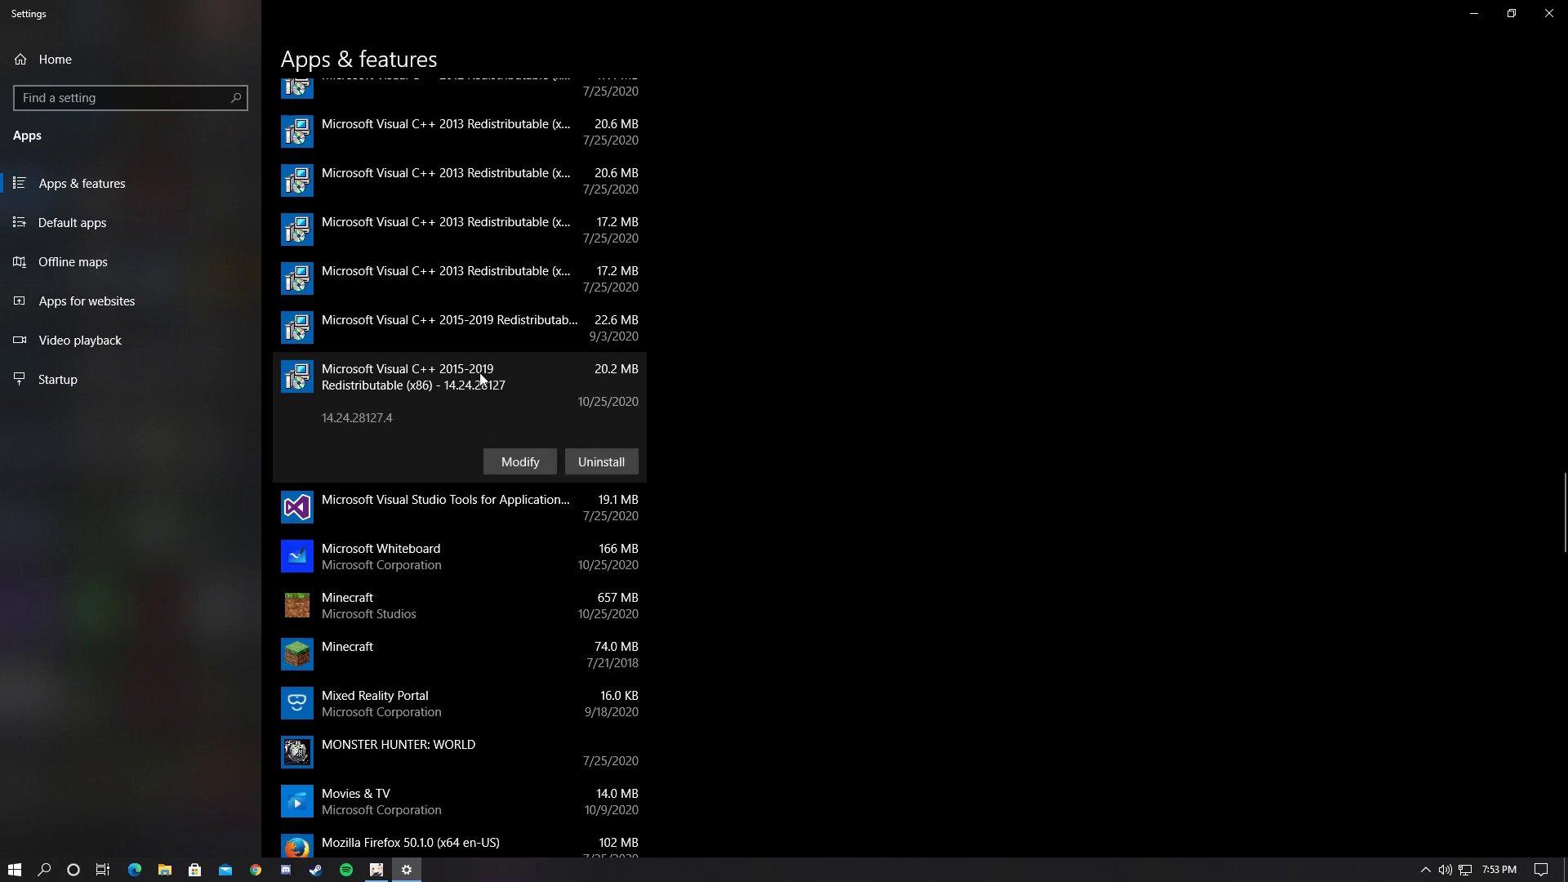
{"action": "scroll", "coordinate": [458, 404], "scroll_direction": "up", "scroll_amount": 2}
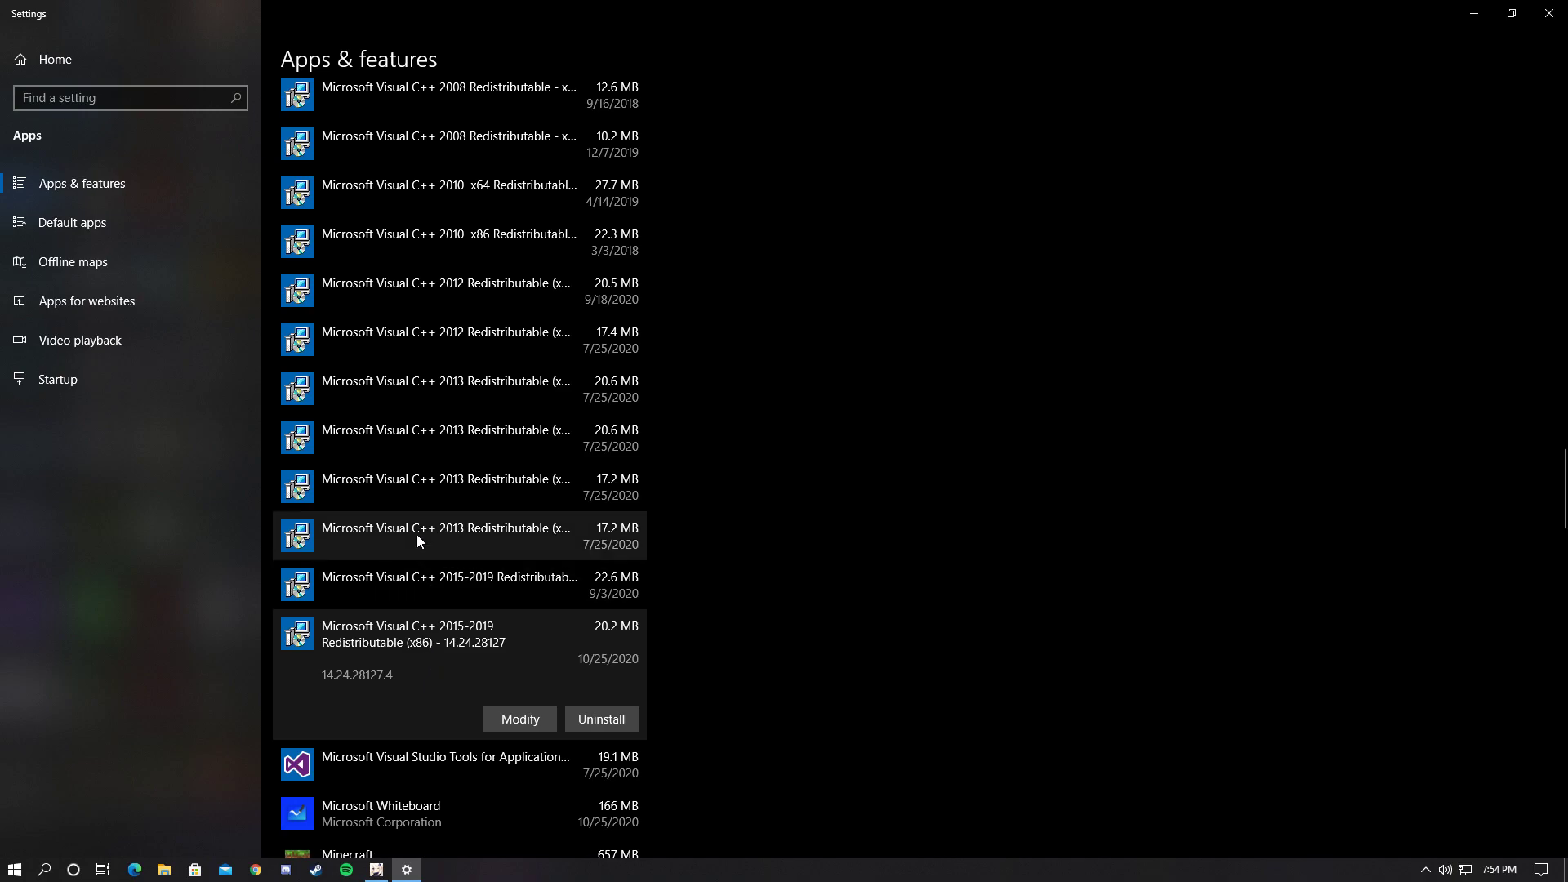
{"action": "scroll", "coordinate": [417, 534], "scroll_direction": "up", "scroll_amount": 2}
{"action": "scroll", "coordinate": [366, 469], "scroll_direction": "down", "scroll_amount": 1}
{"action": "scroll", "coordinate": [453, 556], "scroll_direction": "up", "scroll_amount": 5}
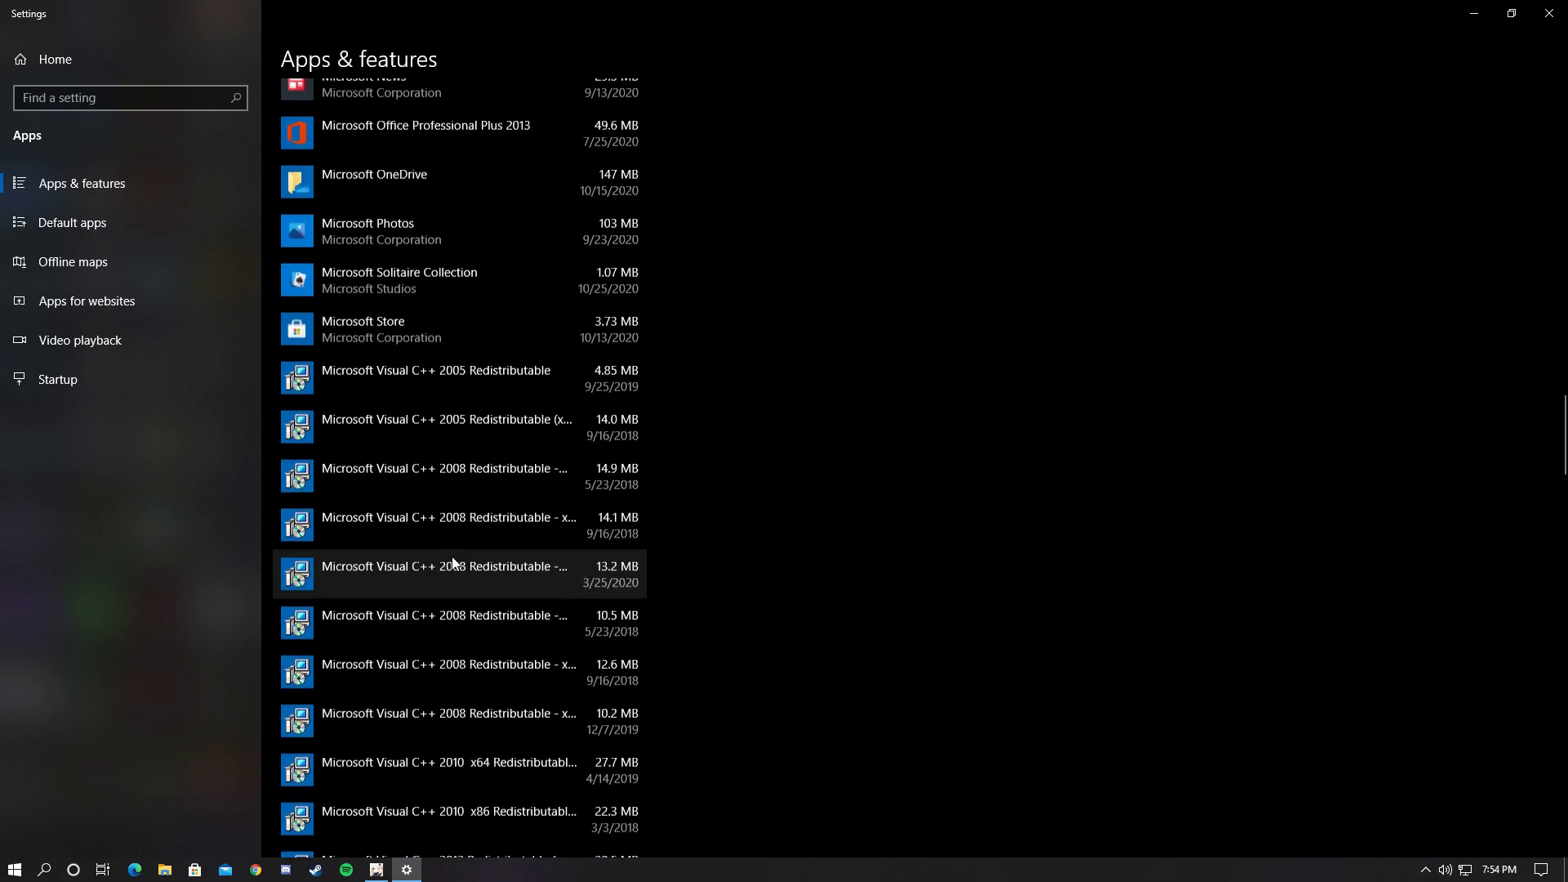
{"action": "scroll", "coordinate": [389, 458], "scroll_direction": "down", "scroll_amount": 4}
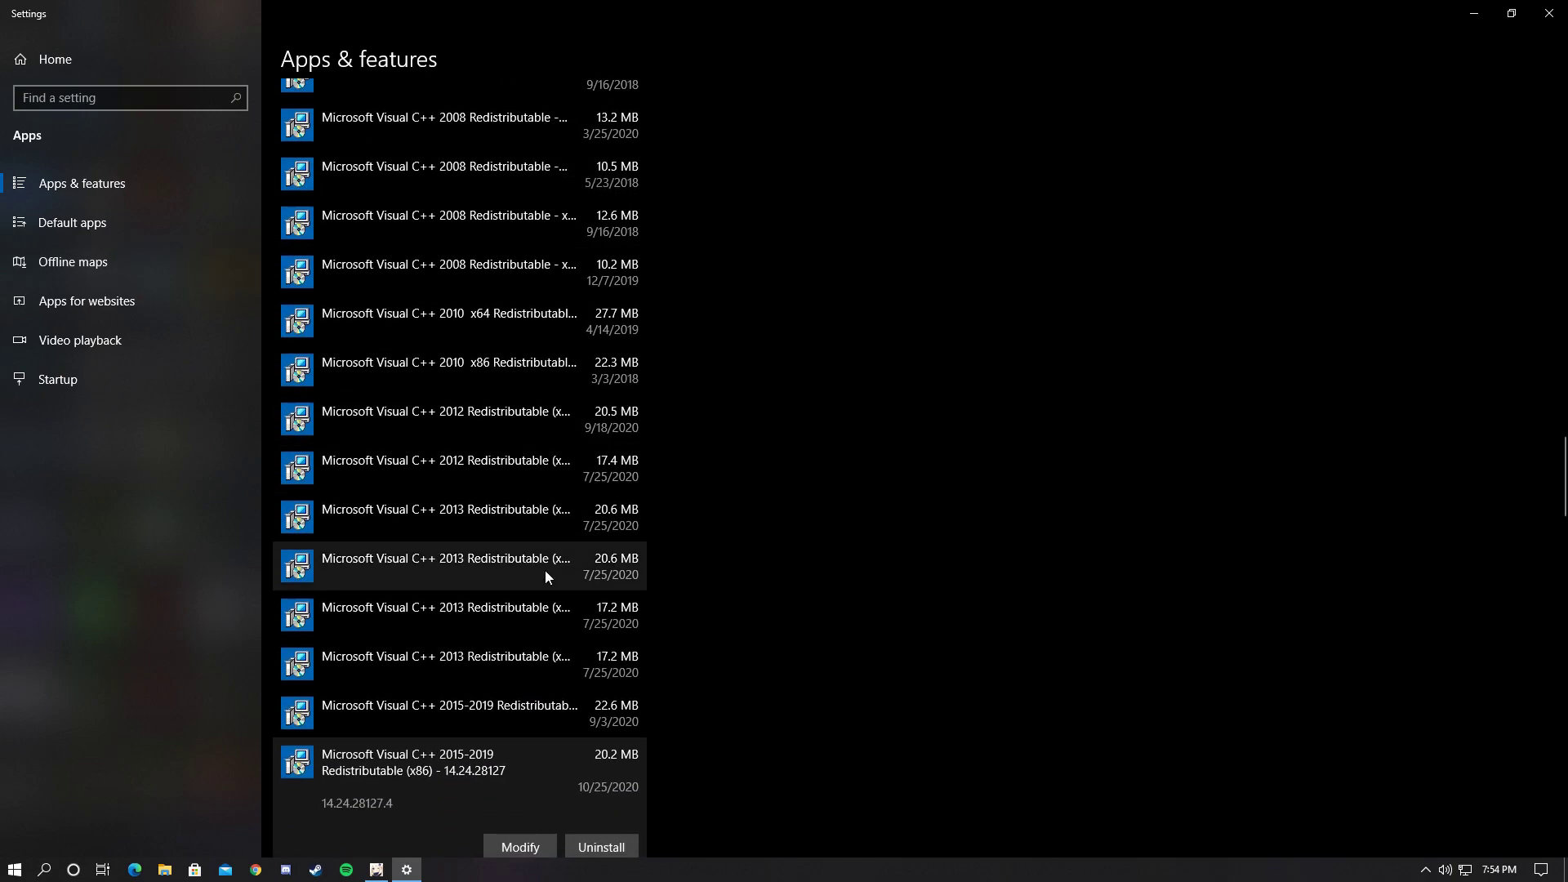
{"action": "scroll", "coordinate": [508, 567], "scroll_direction": "down", "scroll_amount": 1}
{"action": "scroll", "coordinate": [509, 567], "scroll_direction": "down", "scroll_amount": 2}
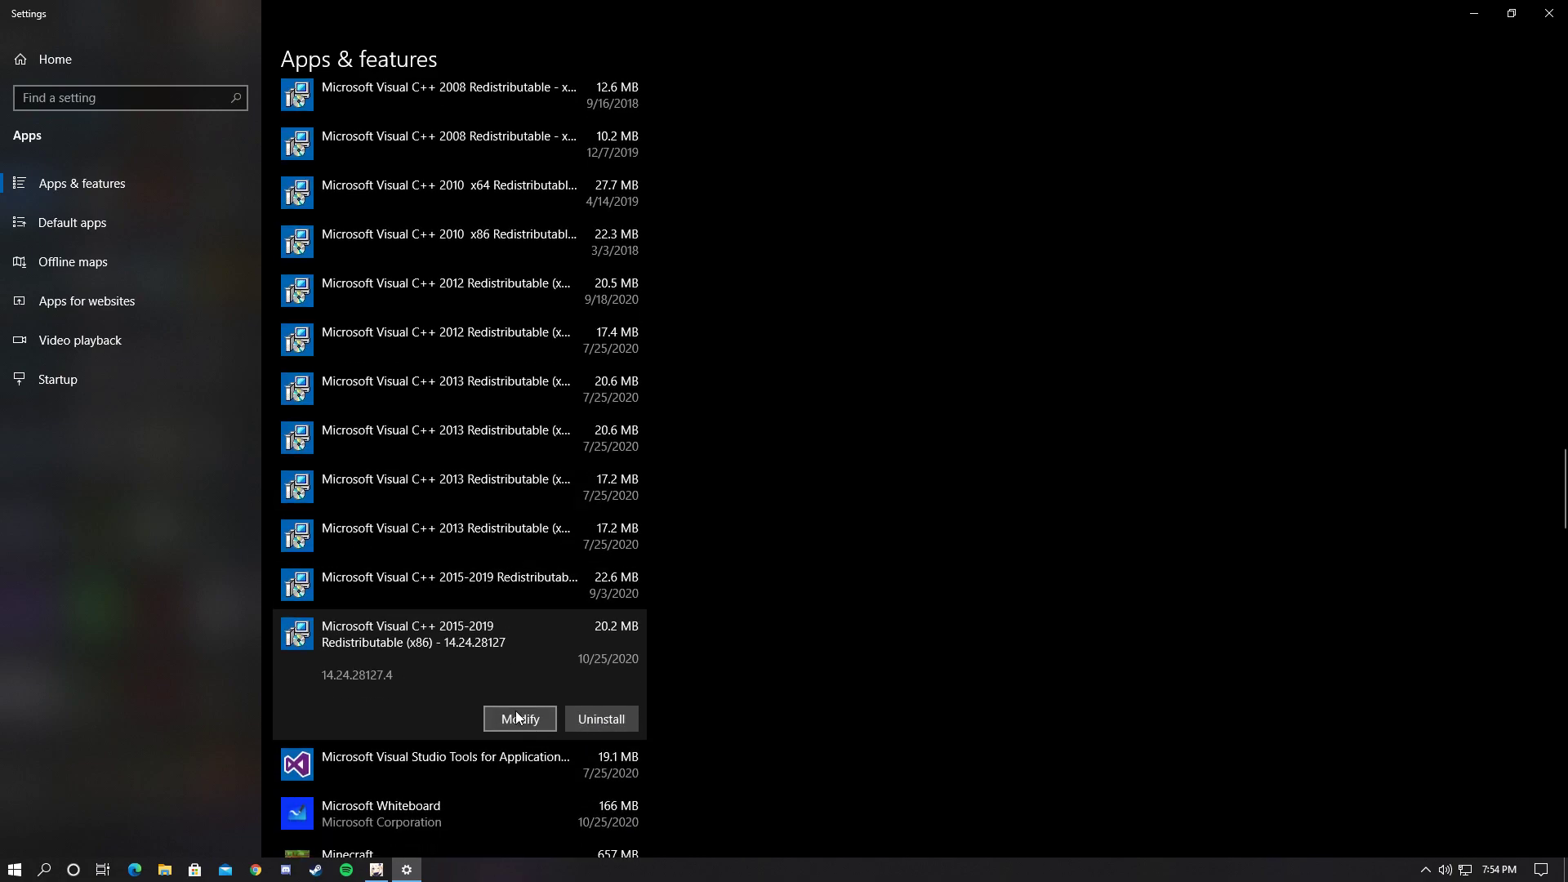
- Start a Repair of the Visual C++ 2015-2019 x86 redistributable with admin approval, then cancel setup
{"action": "left_click", "coordinate": [520, 719]}
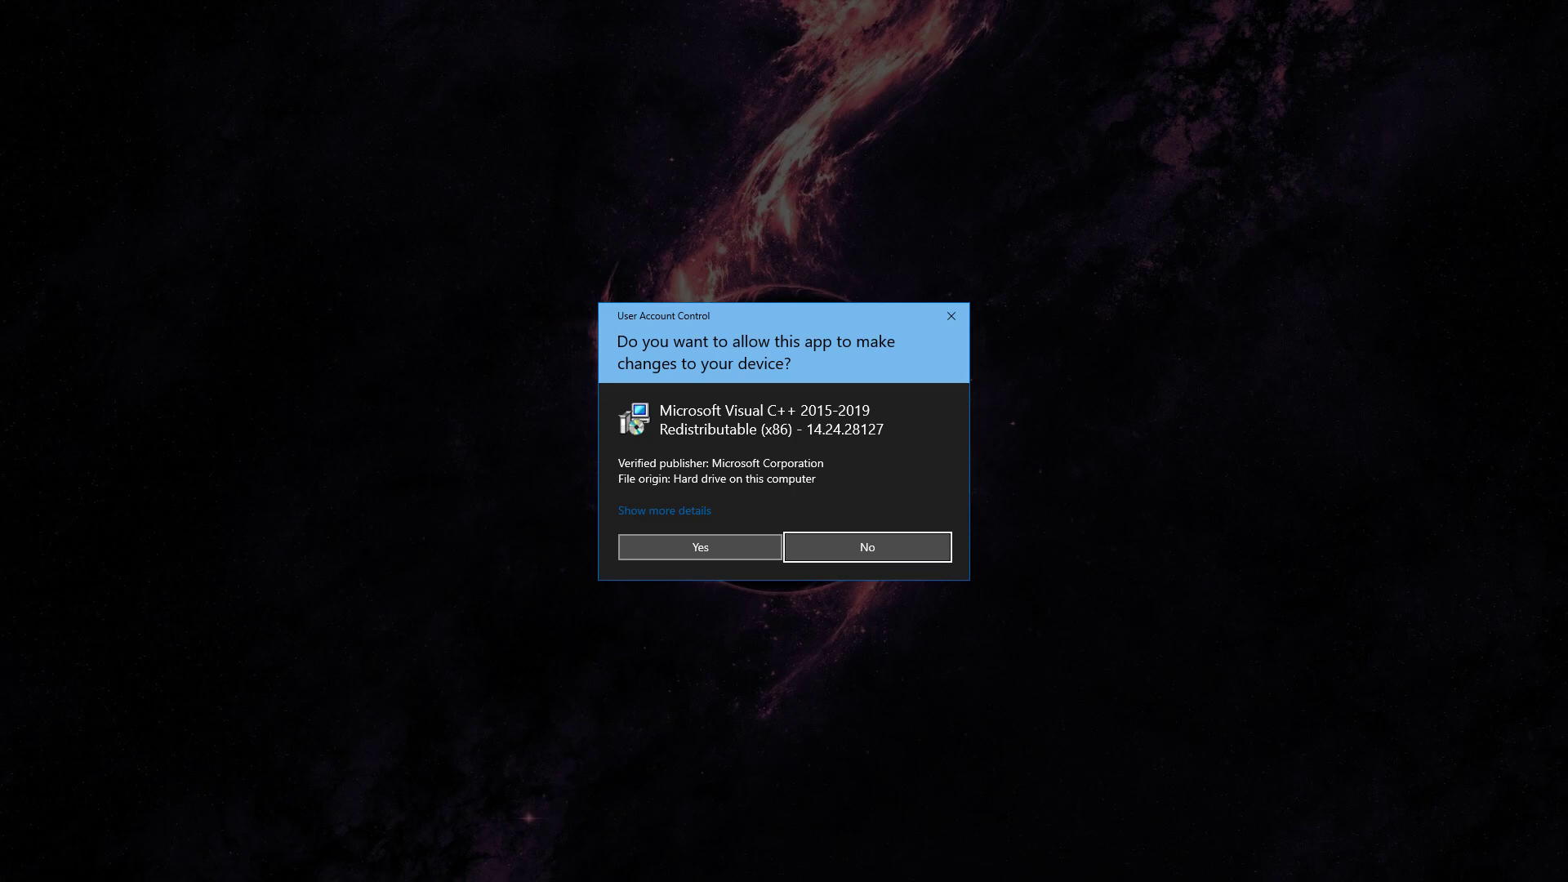
{"action": "left_click", "coordinate": [699, 546]}
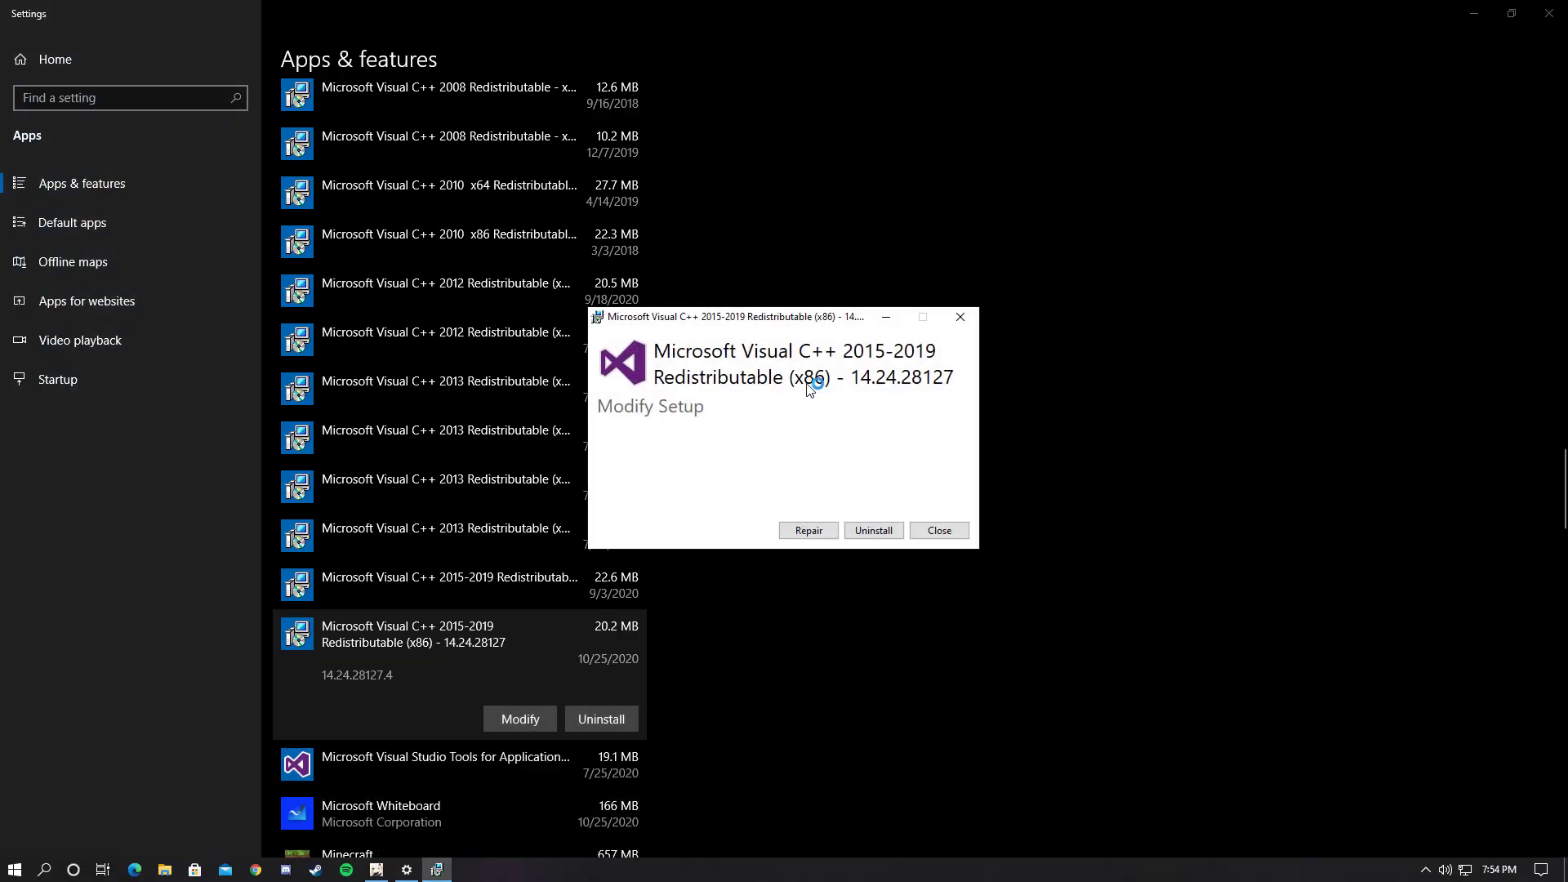
{"action": "left_click", "coordinate": [809, 530]}
{"action": "left_click", "coordinate": [957, 321]}
{"action": "left_click", "coordinate": [844, 491]}
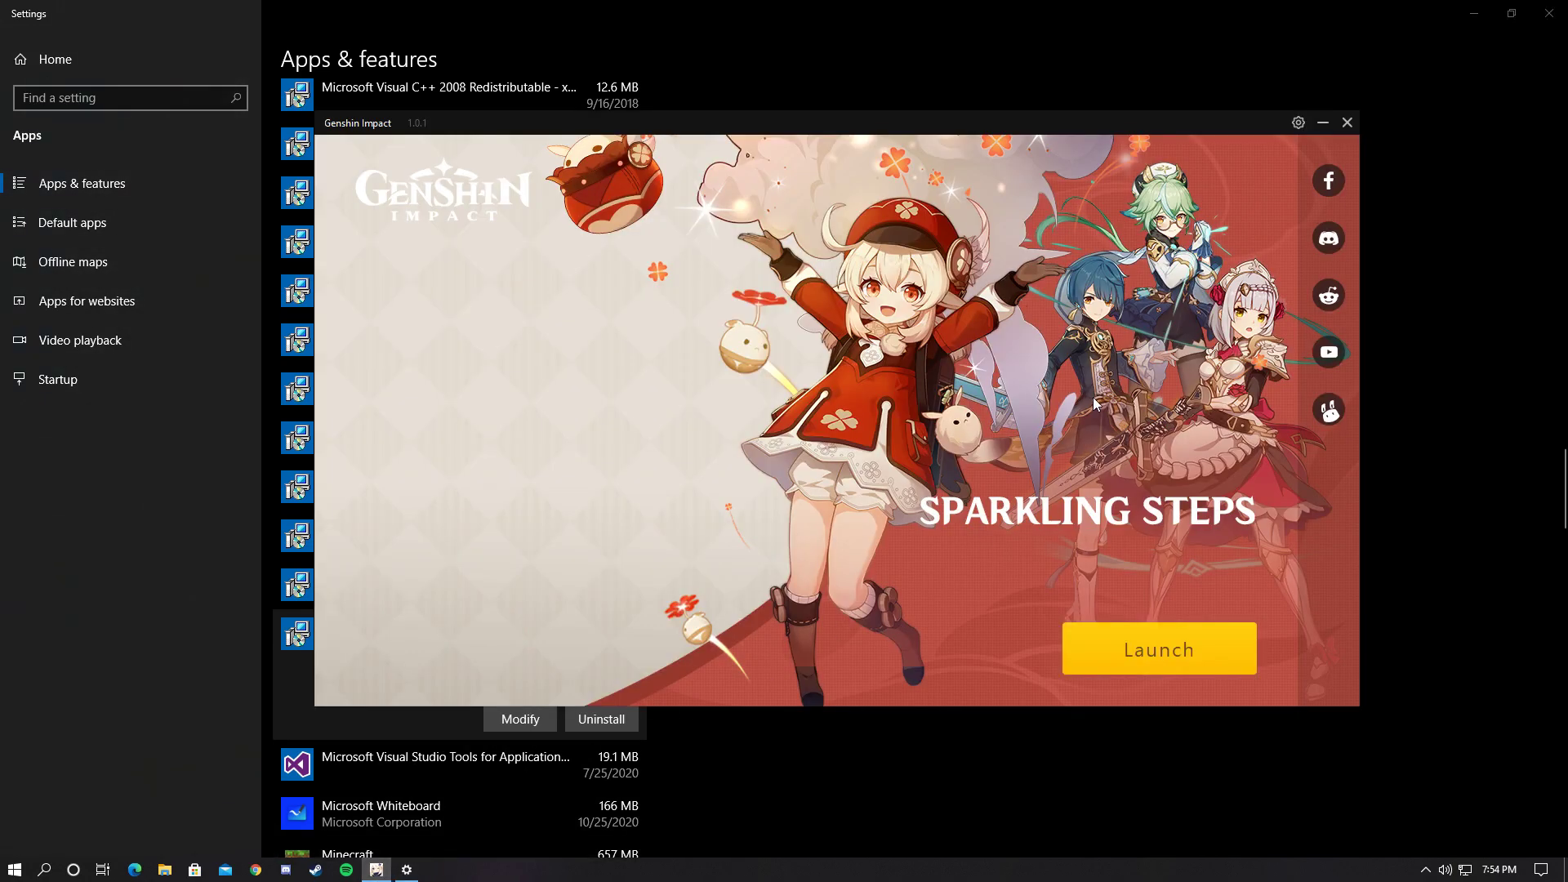